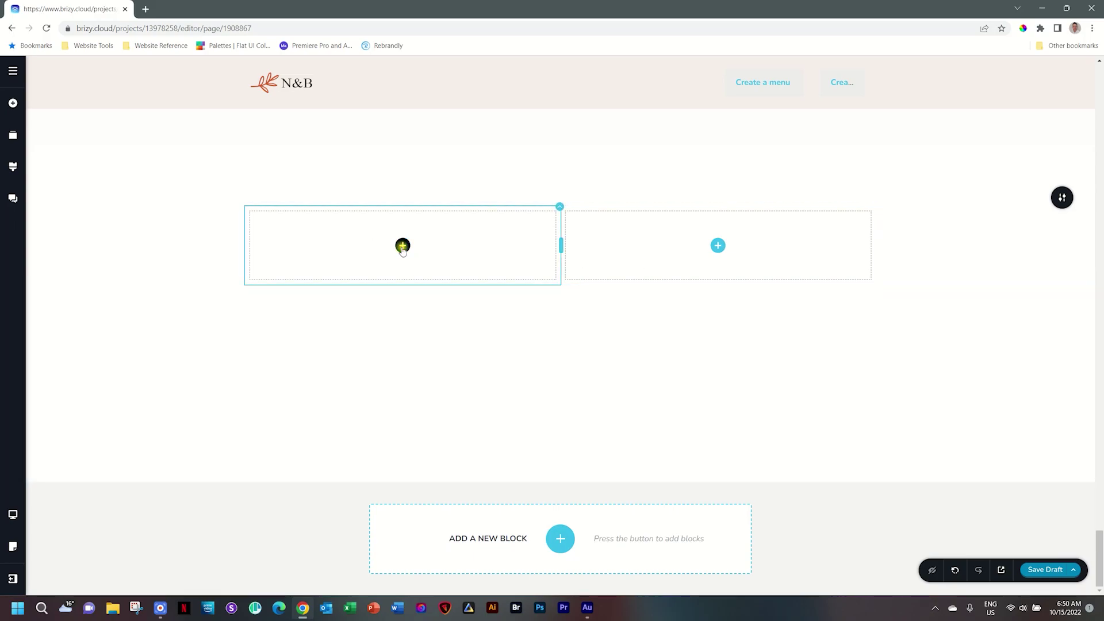
# Add an Image element to the empty left column.
pyautogui.click(402, 245)
pyautogui.moveTo(71, 275); pyautogui.dragTo(407, 274)
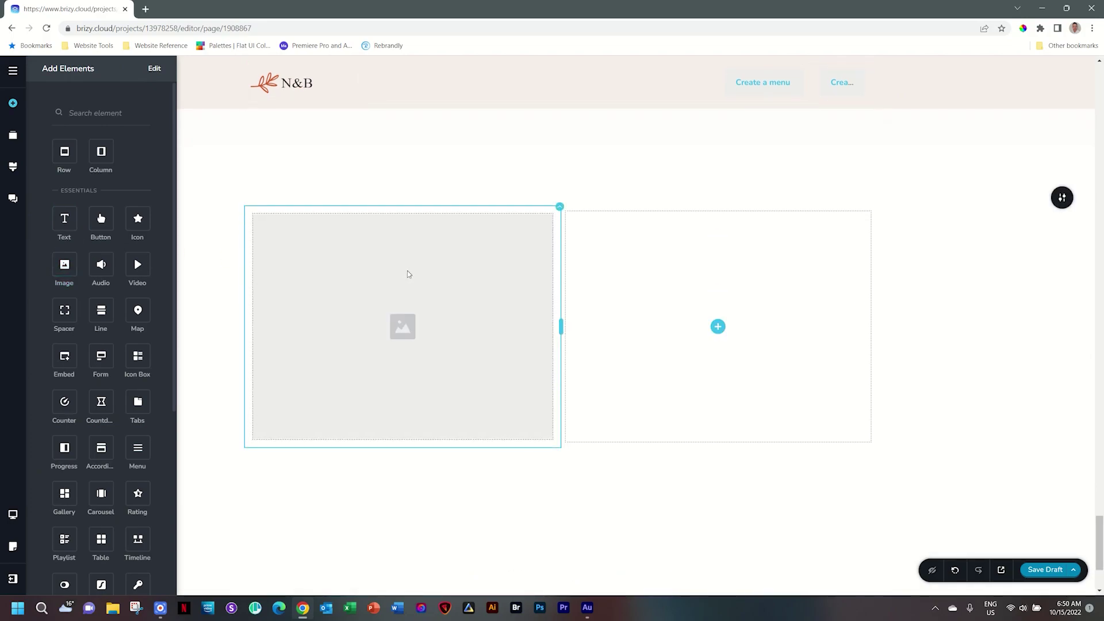
pyautogui.click(408, 274)
pyautogui.scroll(-1, 407, 275)
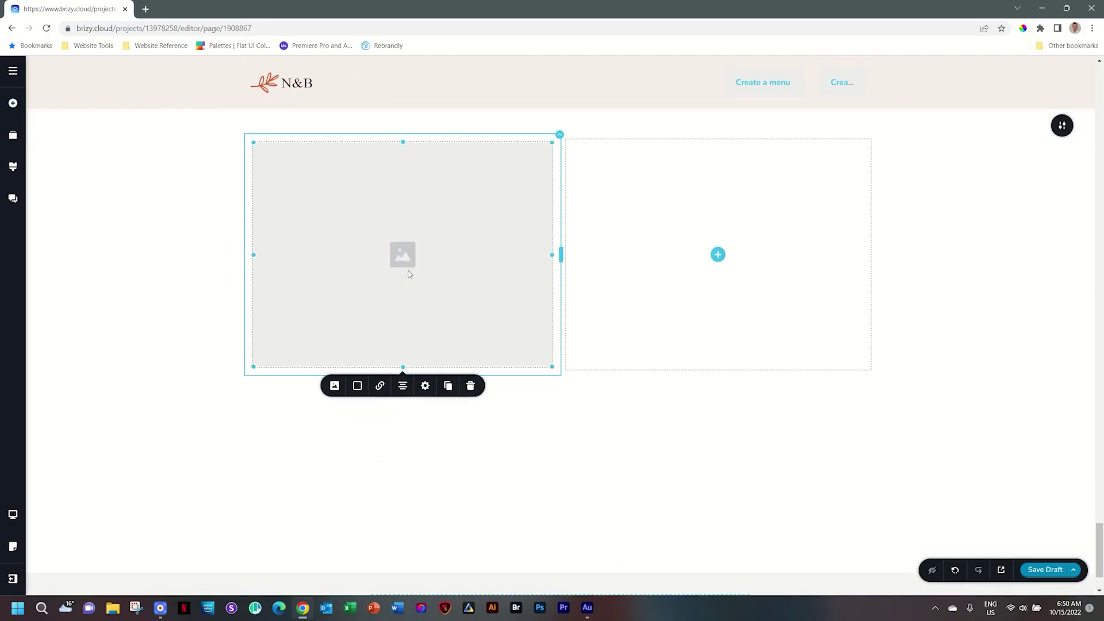
# Upload the Brizy Logo file from Downloads into the image placeholder.
pyautogui.click(334, 385)
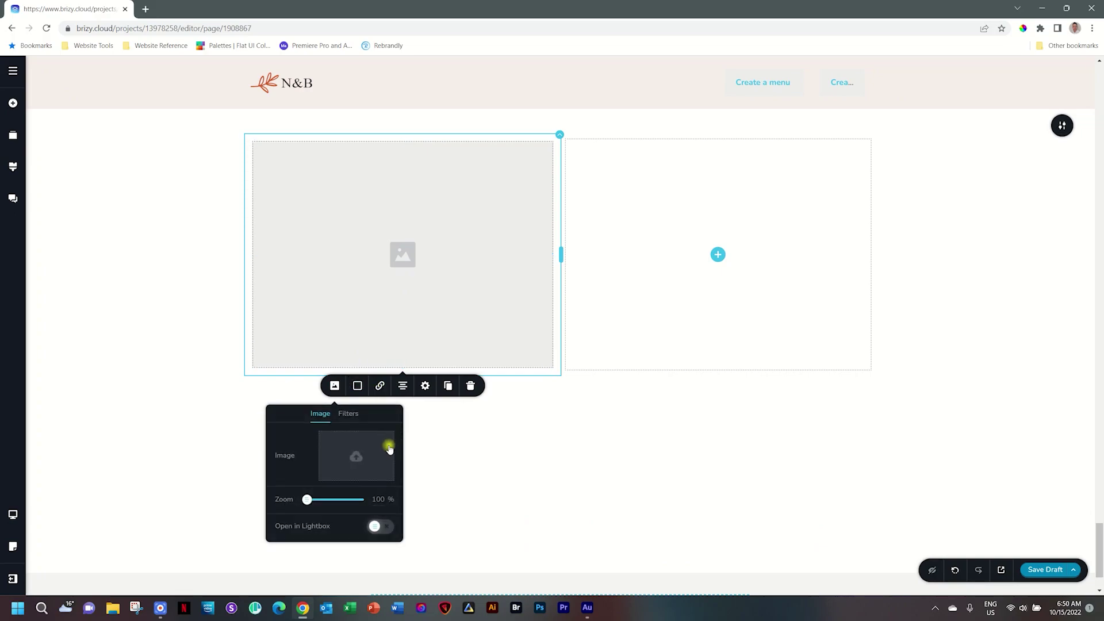
pyautogui.click(348, 218)
pyautogui.click(182, 181)
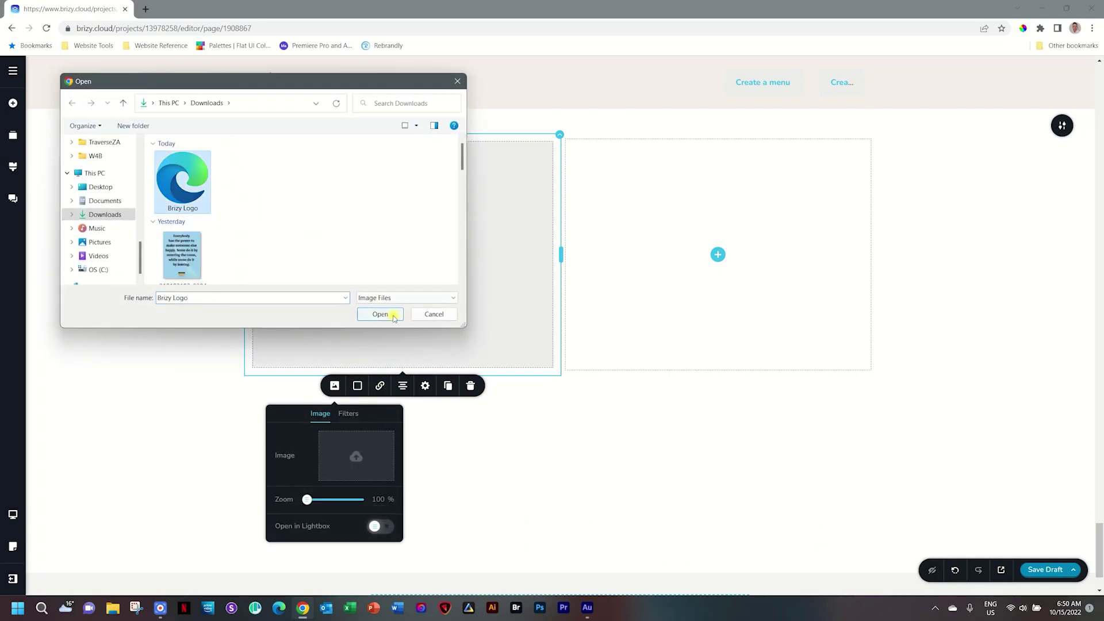
pyautogui.click(381, 314)
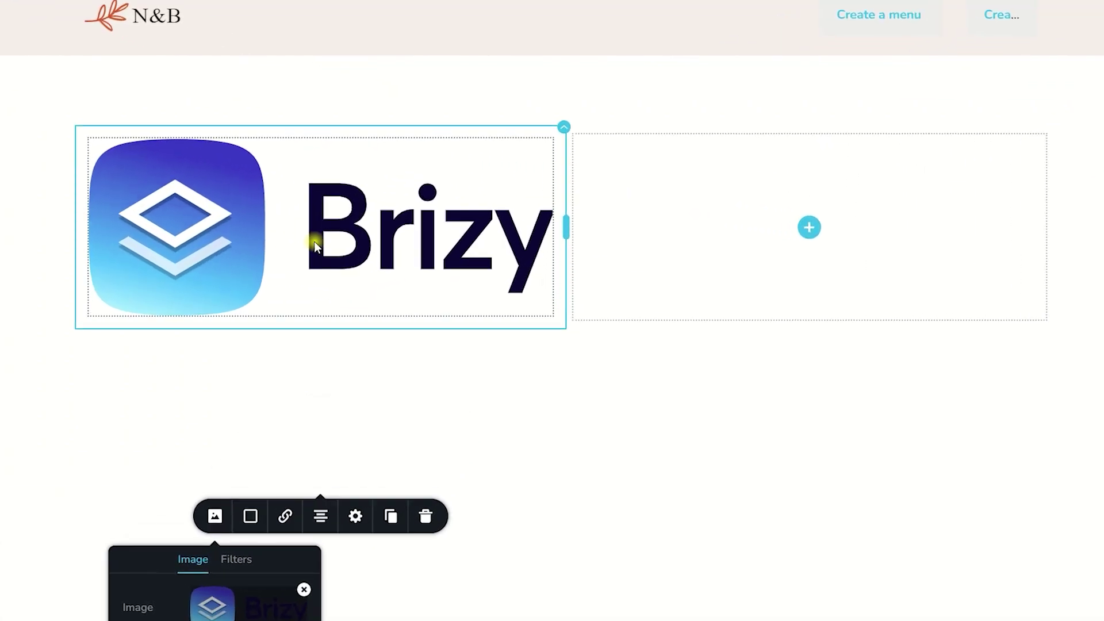
pyautogui.click(399, 233)
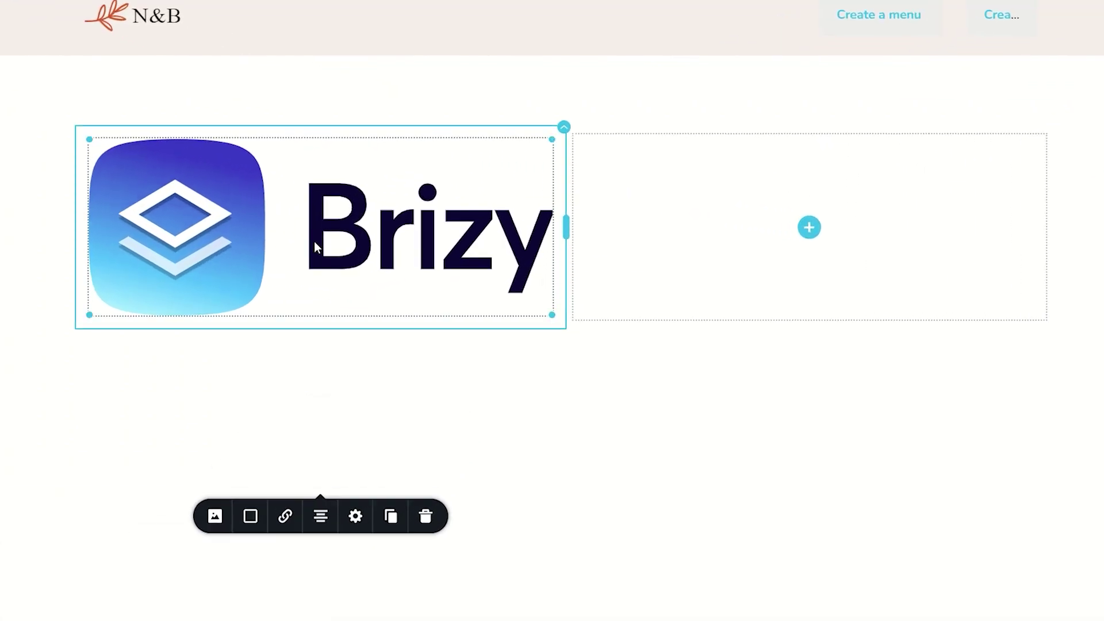
pyautogui.moveTo(551, 314); pyautogui.dragTo(453, 311)
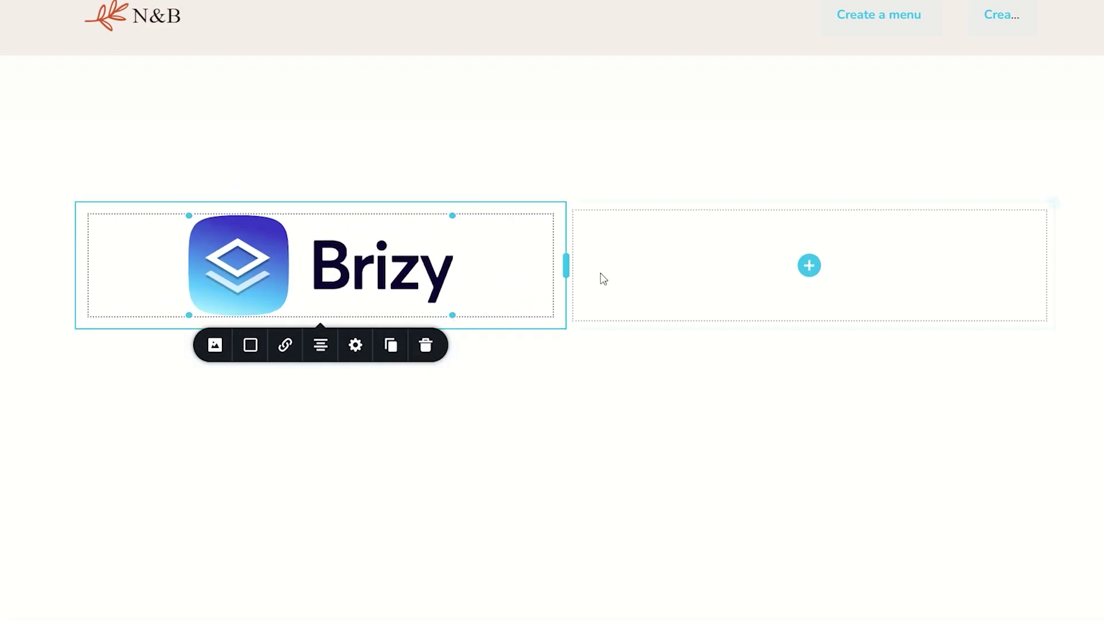
pyautogui.moveTo(566, 270); pyautogui.dragTo(466, 270)
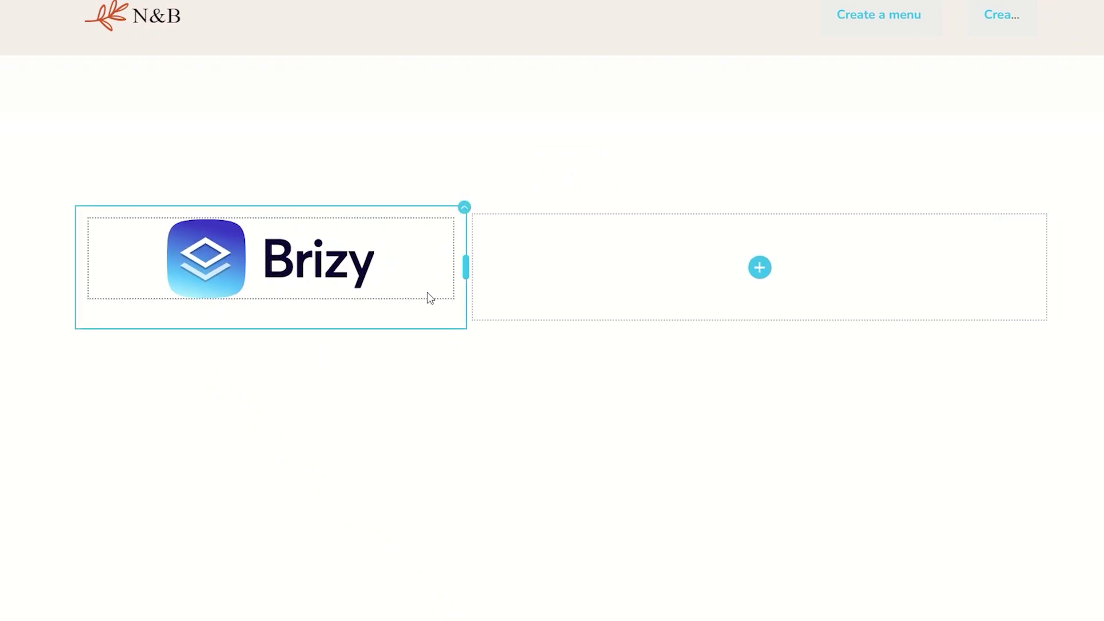
pyautogui.moveTo(461, 269); pyautogui.dragTo(362, 267)
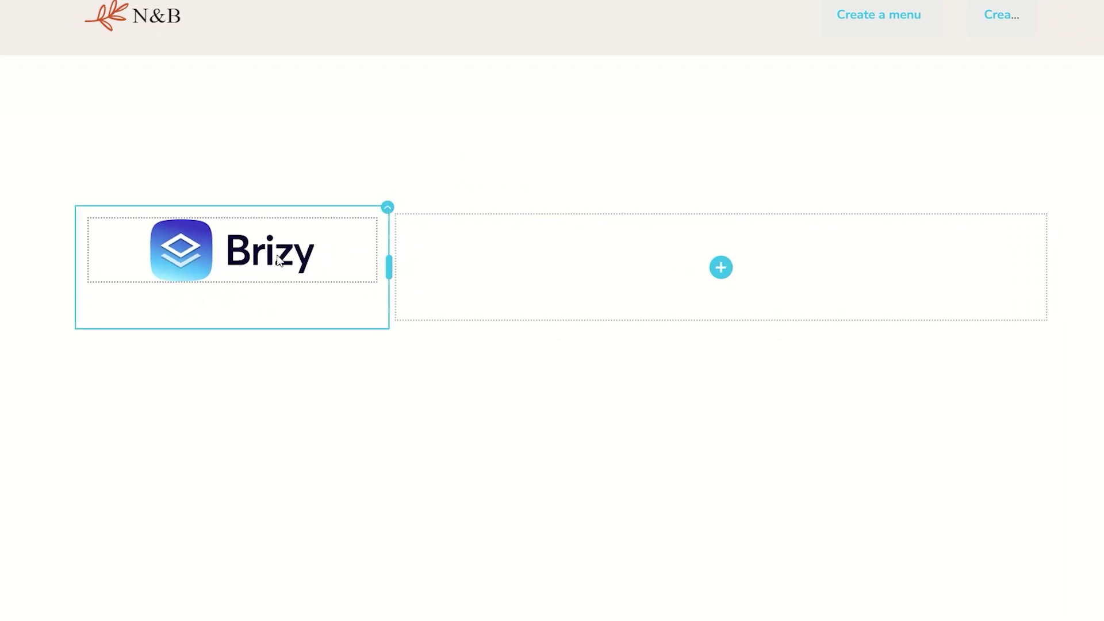
pyautogui.moveTo(388, 268); pyautogui.dragTo(563, 268)
pyautogui.click(446, 298)
pyautogui.moveTo(451, 314); pyautogui.dragTo(656, 446)
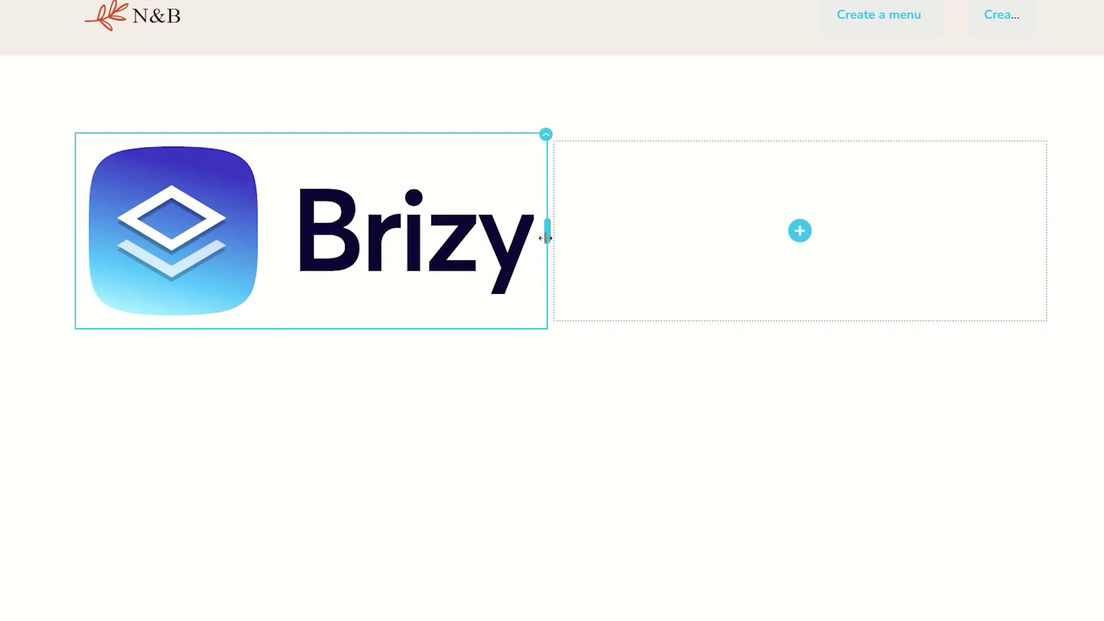
pyautogui.click(392, 247)
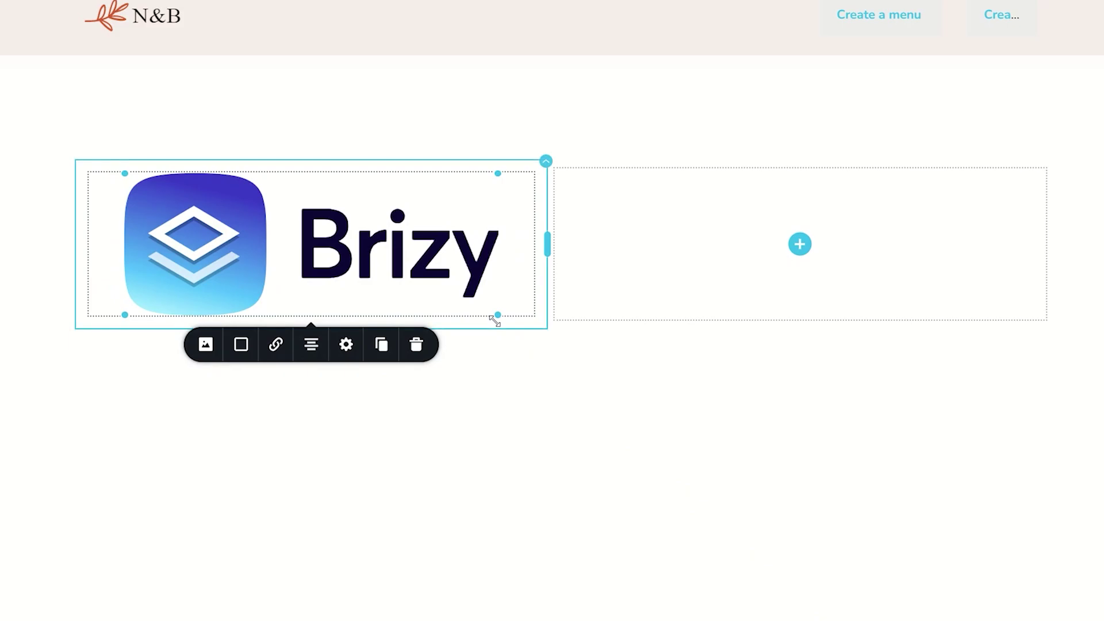
# Scale the Brizy logo to 100 % of its column width.
pyautogui.click(346, 345)
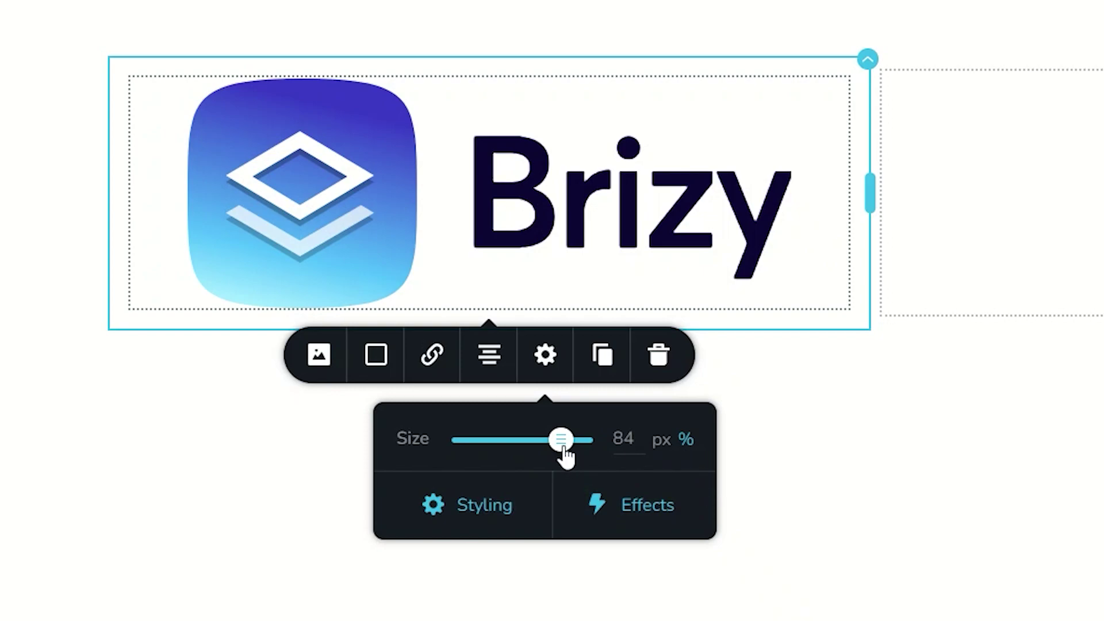
pyautogui.moveTo(563, 449); pyautogui.dragTo(604, 512)
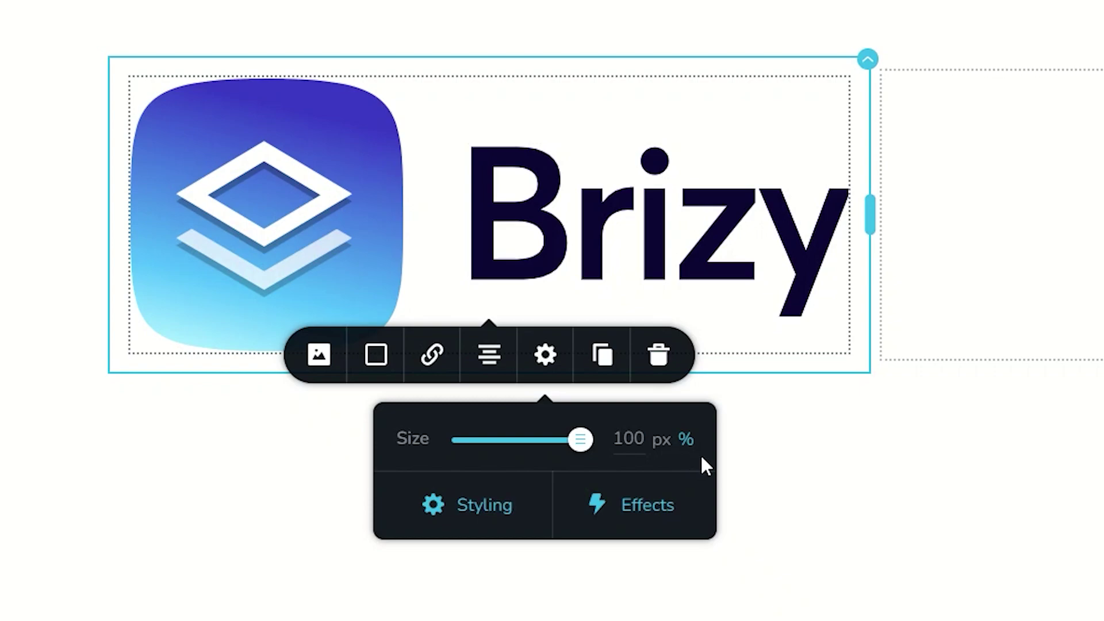
pyautogui.click(661, 440)
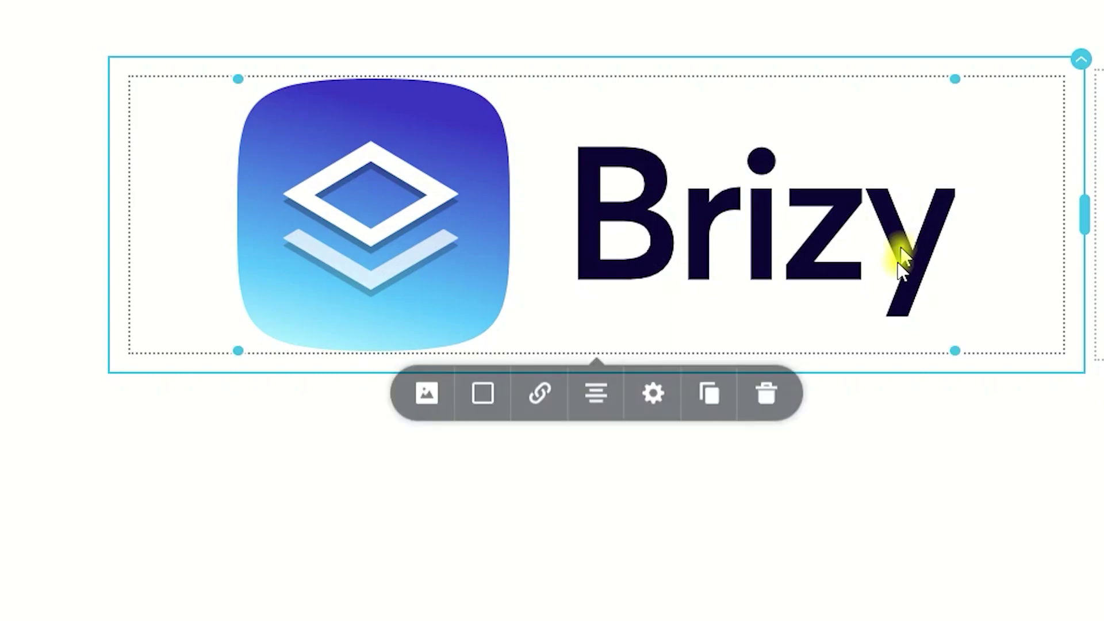
# Switch the logo's size unit from percent to pixels and shrink it to 355 px.
pyautogui.click(653, 403)
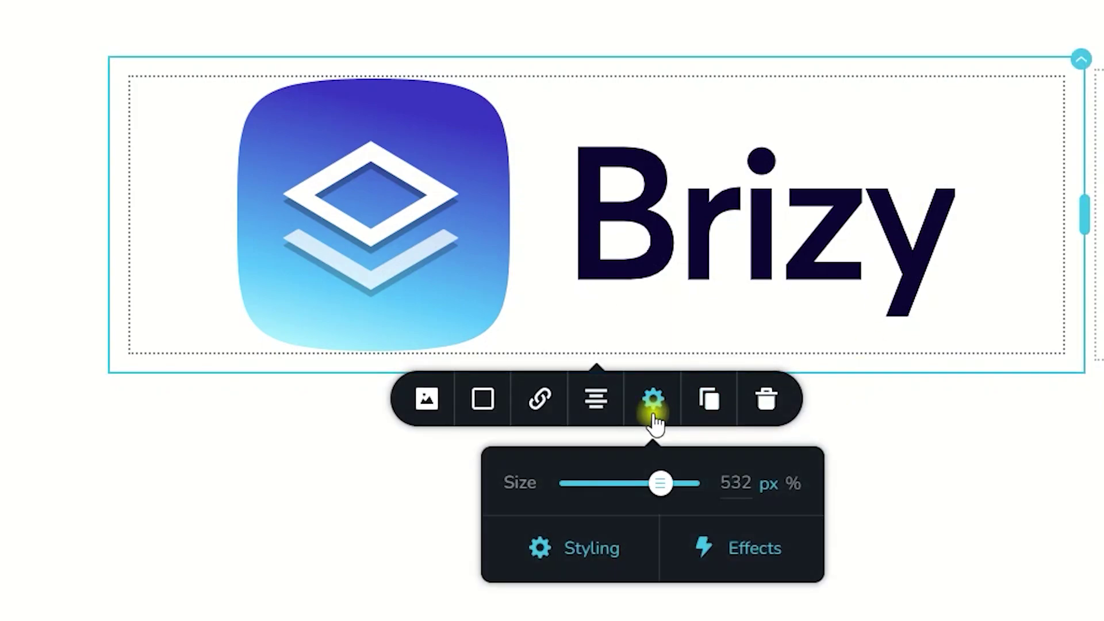
pyautogui.click(793, 485)
pyautogui.moveTo(660, 485); pyautogui.dragTo(693, 486)
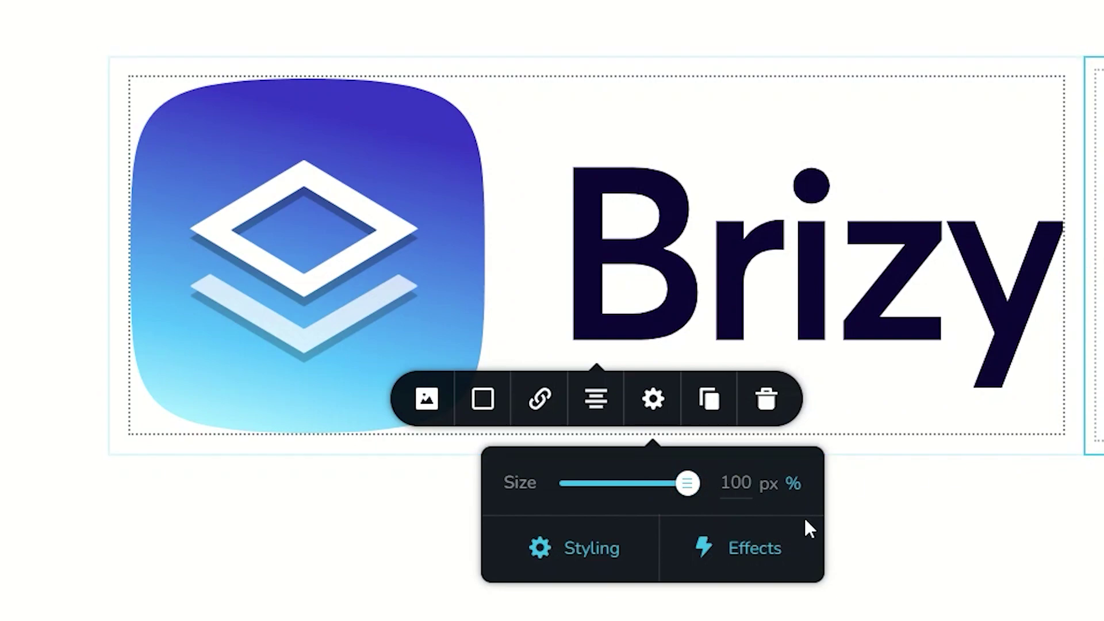
pyautogui.click(769, 487)
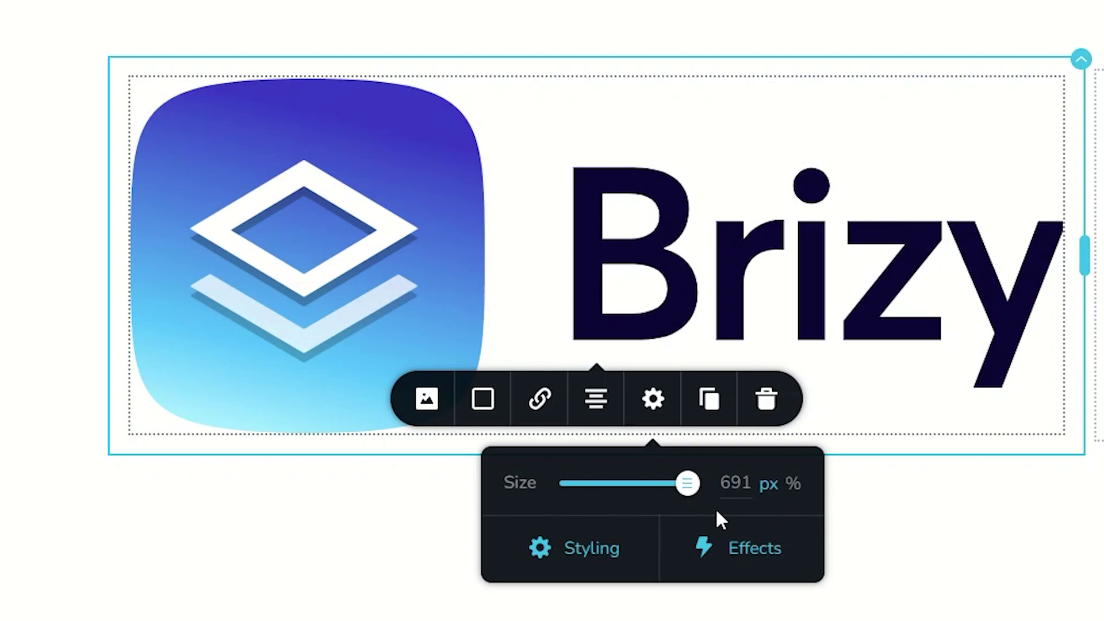
pyautogui.moveTo(689, 494); pyautogui.dragTo(629, 490)
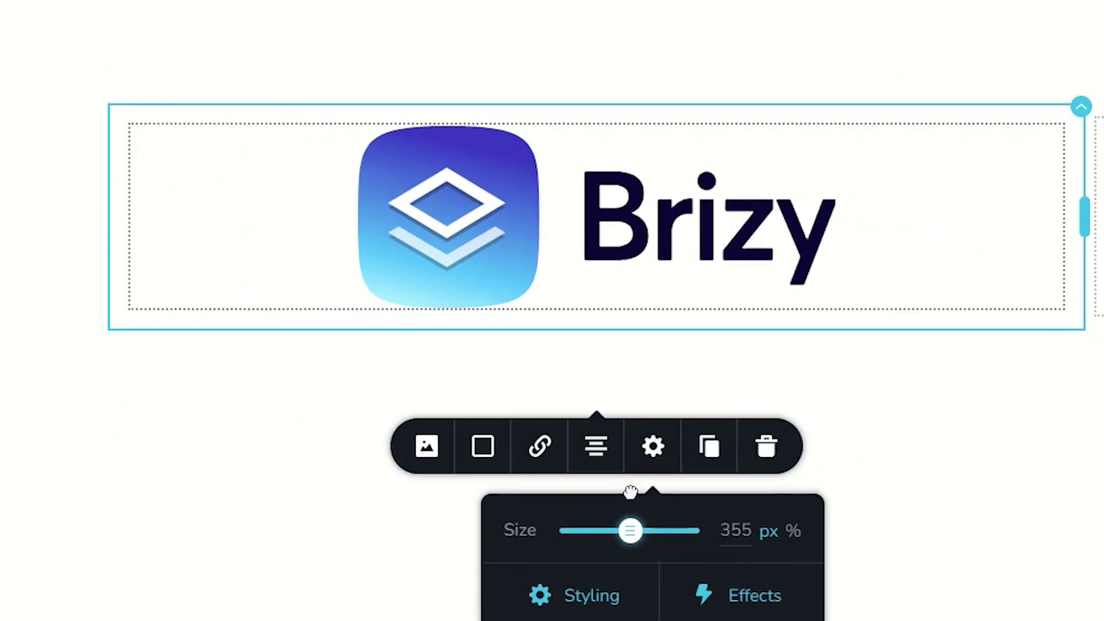
# Make the logo 250 px wide, left-align it, and narrow its column to about 22.6 %.
pyautogui.doubleClick(738, 524)
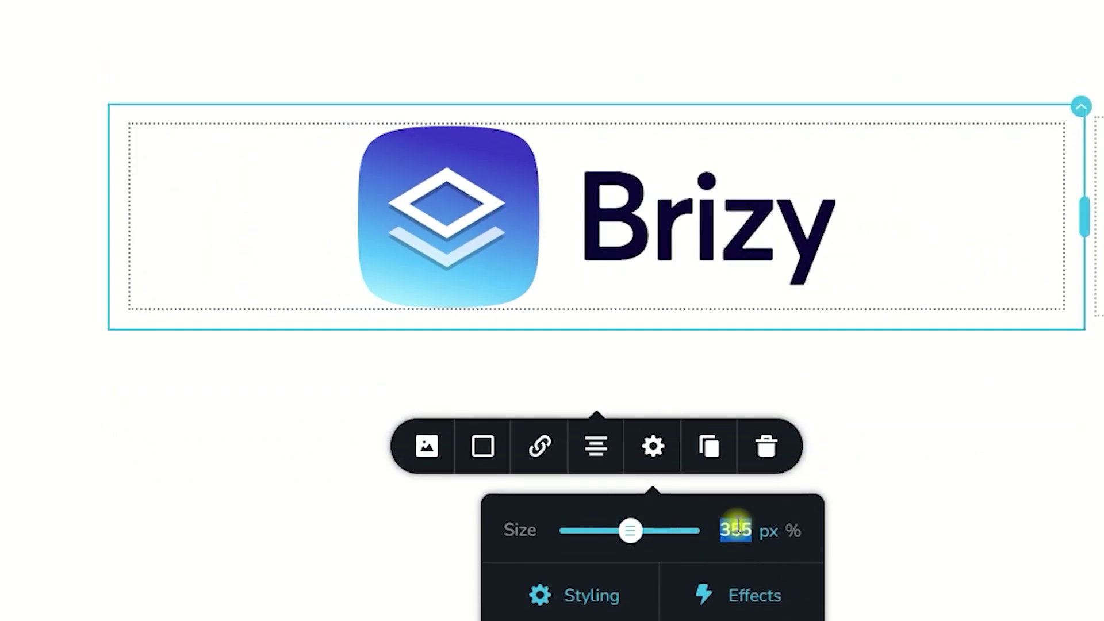
pyautogui.write('250')
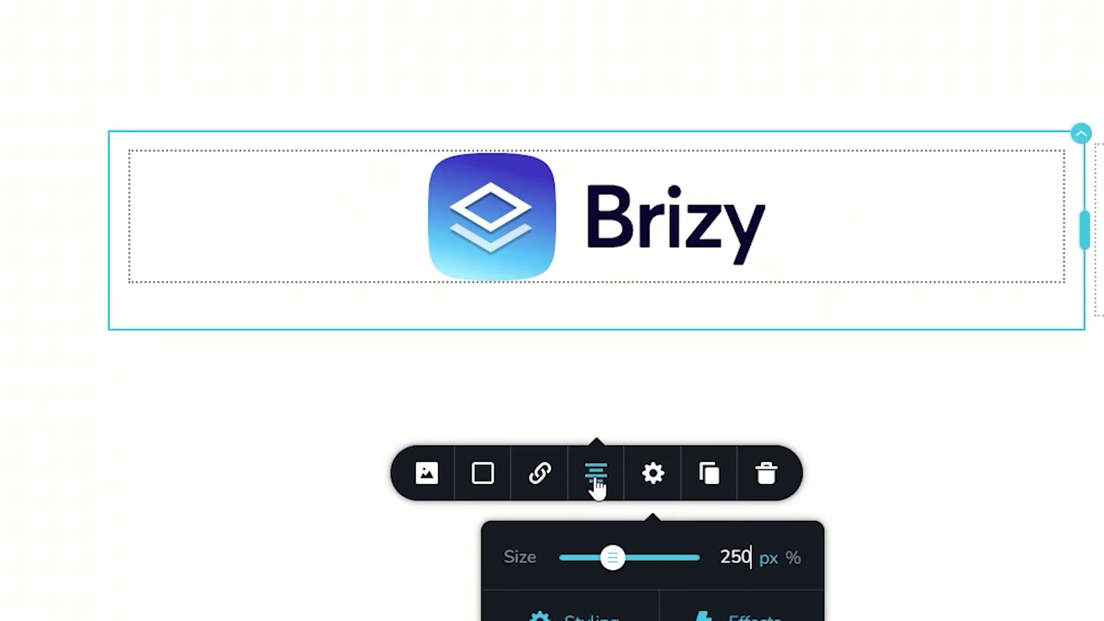
pyautogui.click(597, 484)
pyautogui.click(597, 484)
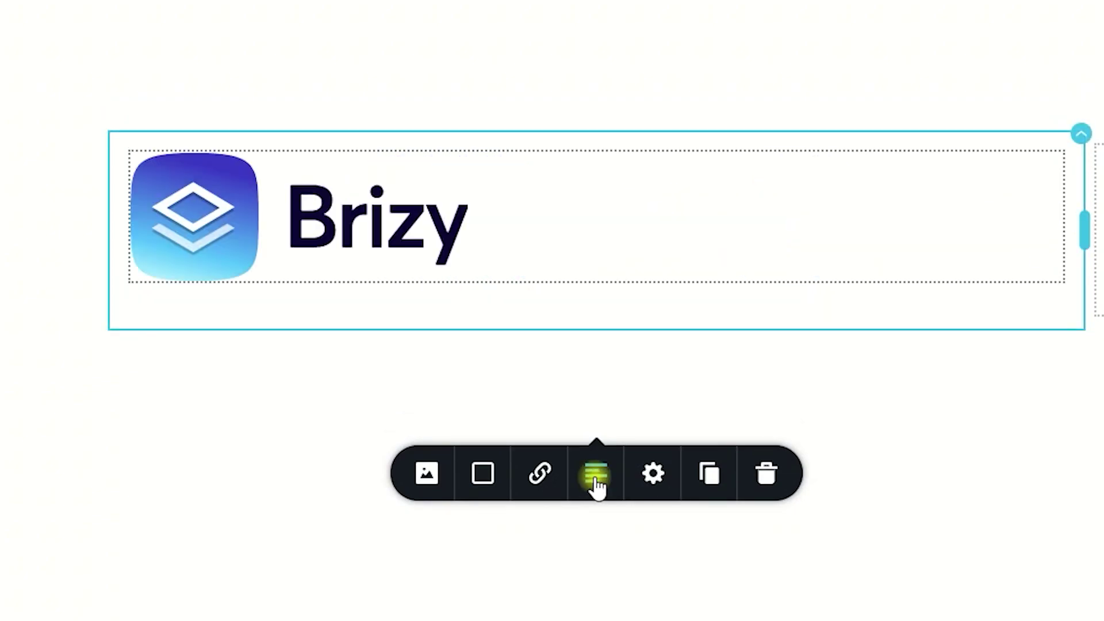
pyautogui.click(1093, 234)
pyautogui.moveTo(1093, 234); pyautogui.dragTo(443, 238)
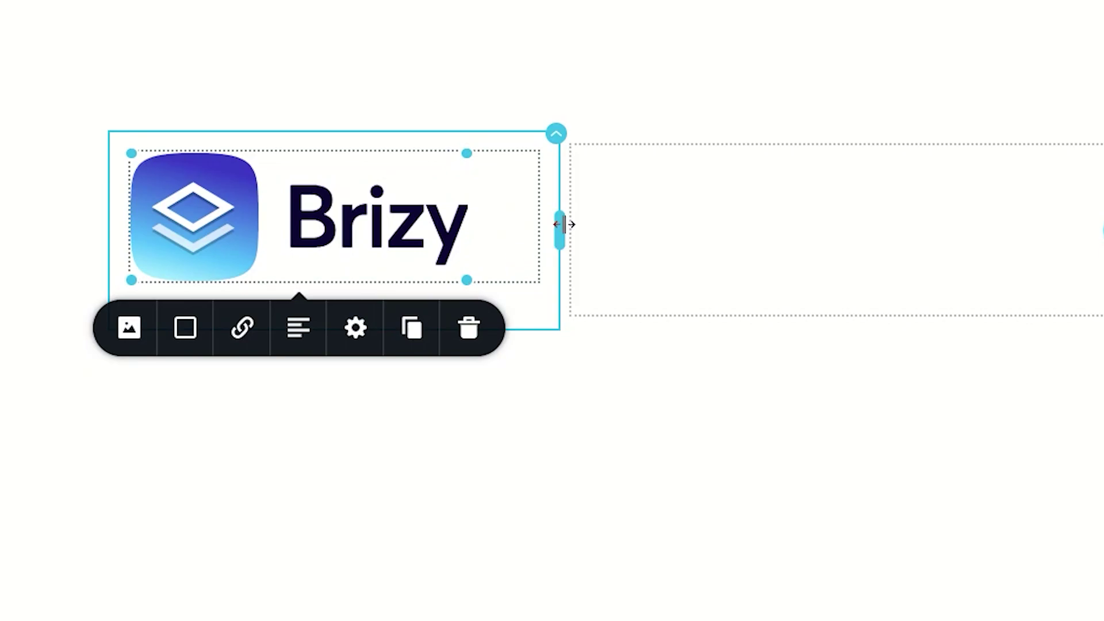
# Widen the logo column to about 30 % and set the section's bottom padding to 367px.
pyautogui.moveTo(563, 225)
pyautogui.mouseDown()
pyautogui.moveTo(648, 225)
pyautogui.moveTo(317, 219)
pyautogui.moveTo(561, 226)
pyautogui.mouseUp()
pyautogui.click(415, 230)
pyautogui.click(355, 327)
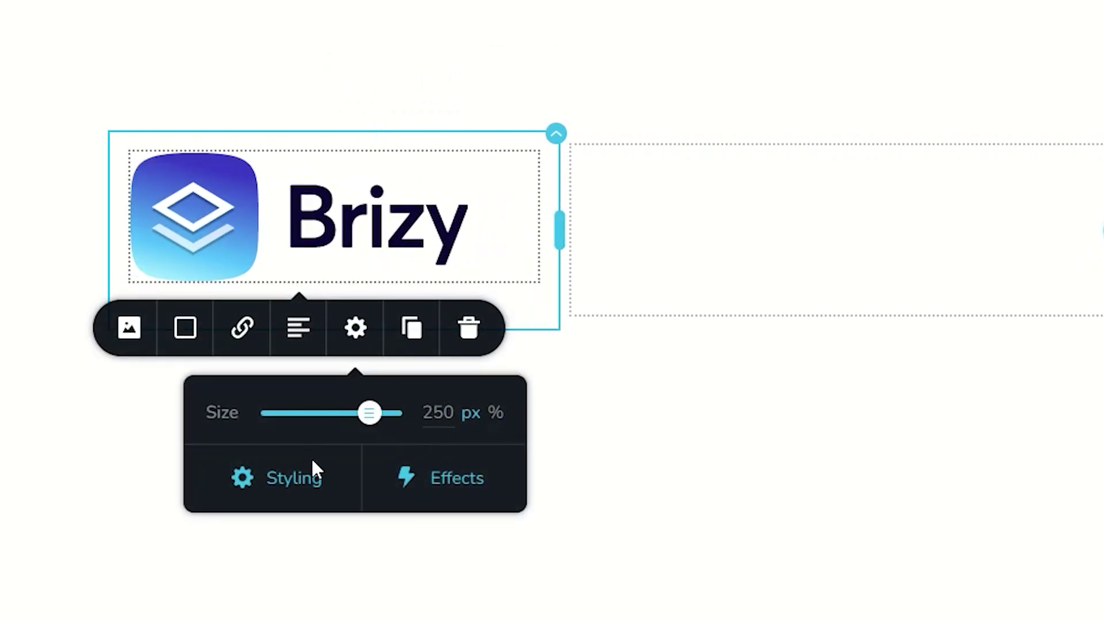
pyautogui.moveTo(560, 230); pyautogui.dragTo(611, 234)
pyautogui.moveTo(412, 483); pyautogui.dragTo(413, 485)
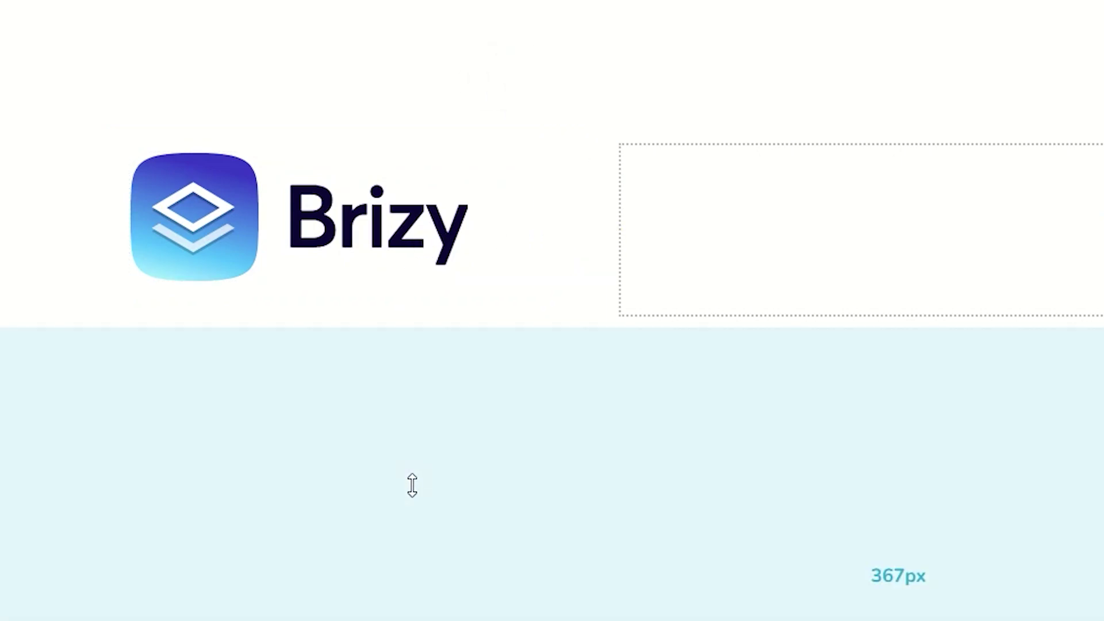